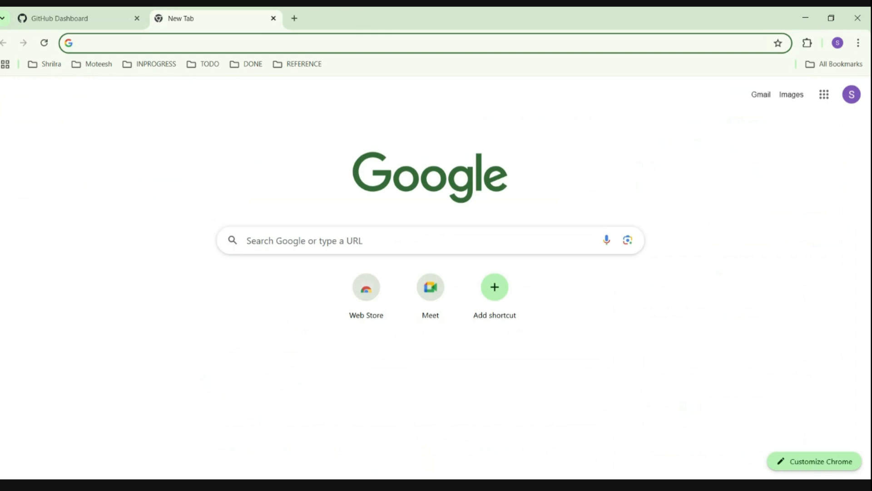
- Search Google for "git scm download for windows"
{"action": "type", "text": "git"}
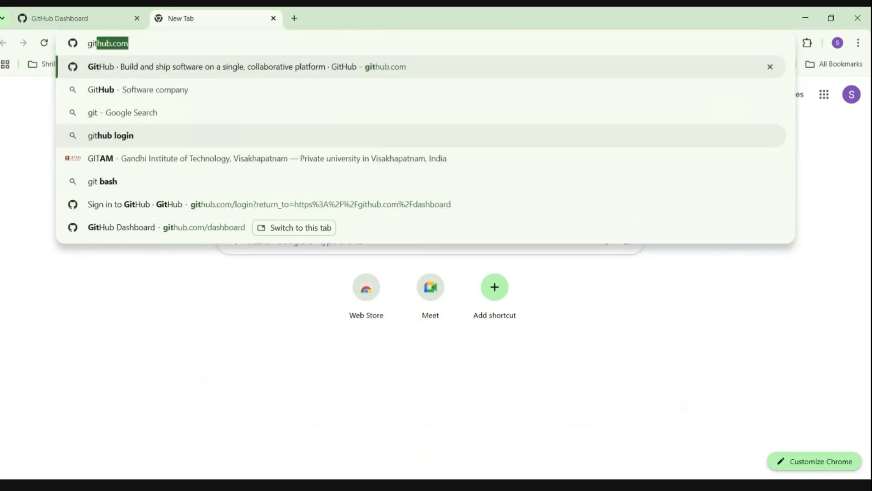
{"action": "type", "text": " scm "}
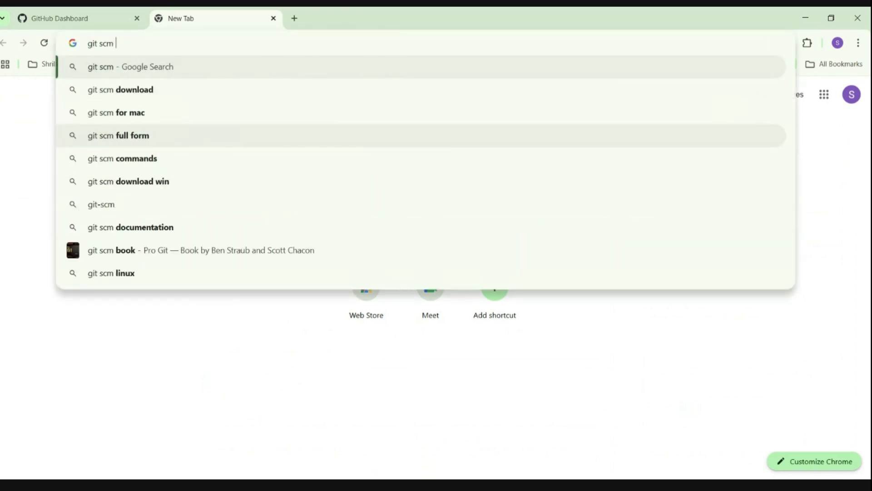
{"action": "type", "text": "download fo"}
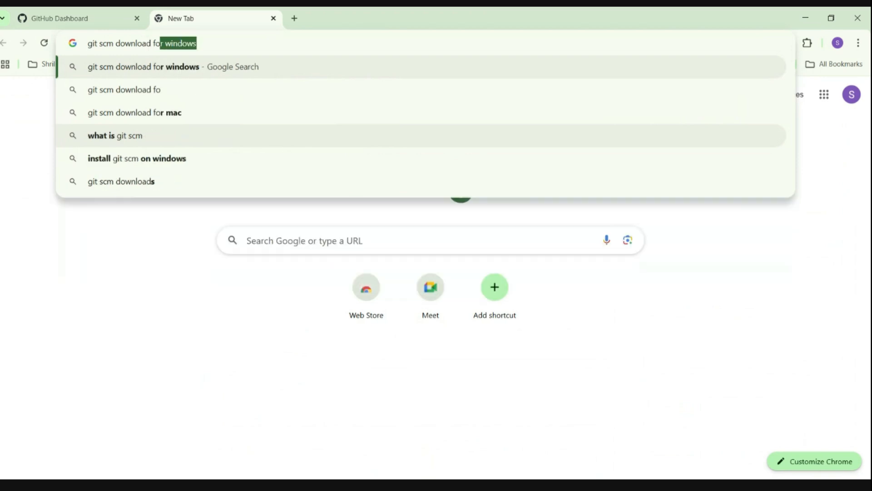
{"action": "key", "text": "Return"}
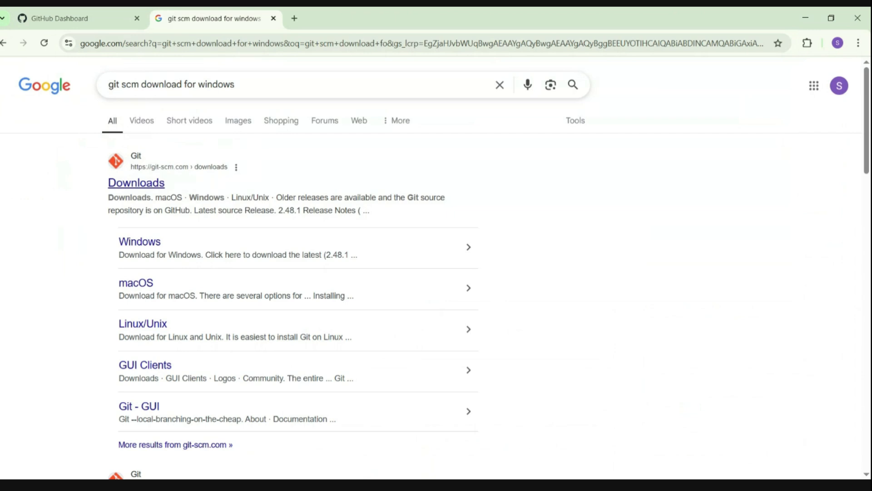
- Open the git-scm.com Downloads page, go to Windows, and download the 64-bit Git for Windows Setup
{"action": "left_click", "coordinate": [136, 182]}
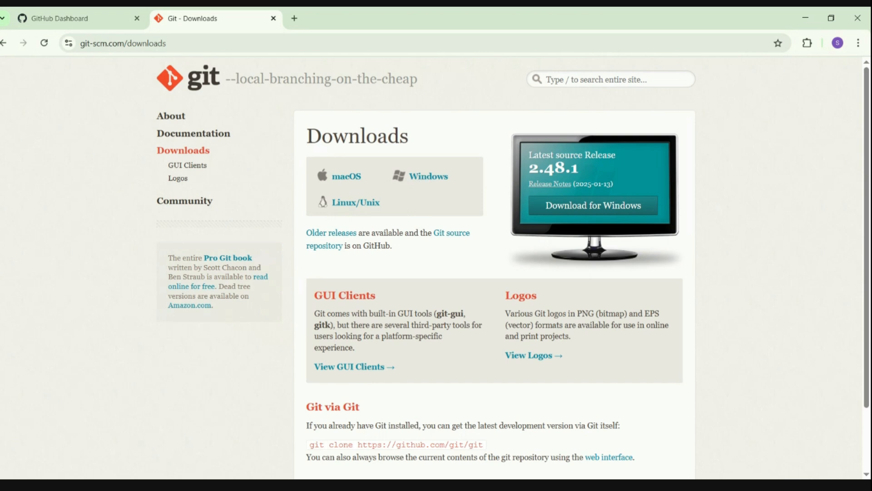
{"action": "left_click", "coordinate": [429, 176]}
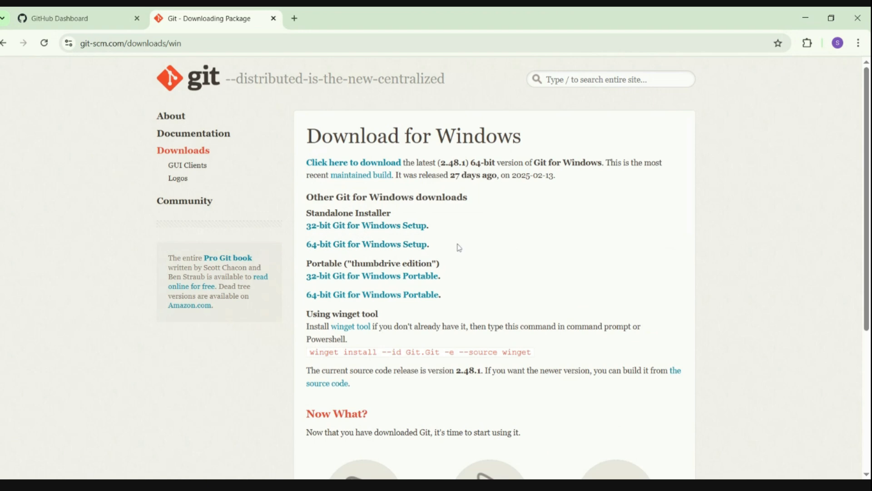
{"action": "left_click", "coordinate": [327, 248]}
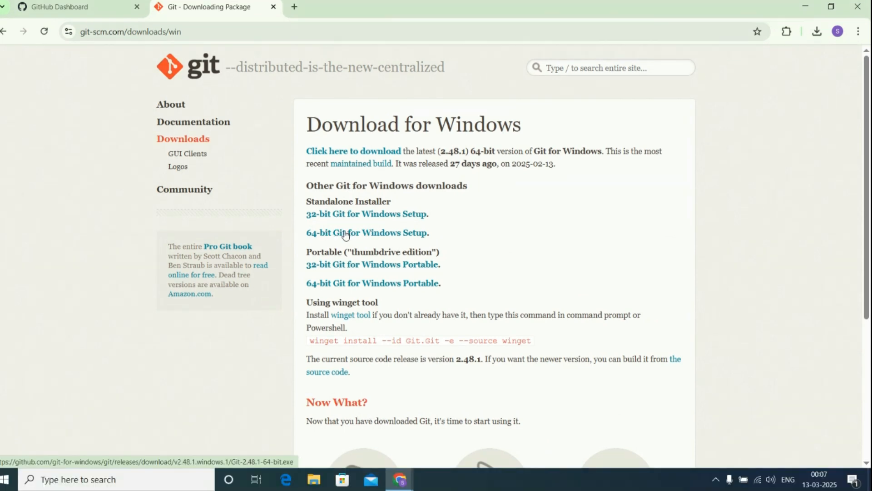
{"action": "left_click", "coordinate": [345, 235]}
- Open the Downloads folder and launch the Git-2.48.1-64-bit installer
{"action": "left_click", "coordinate": [816, 32]}
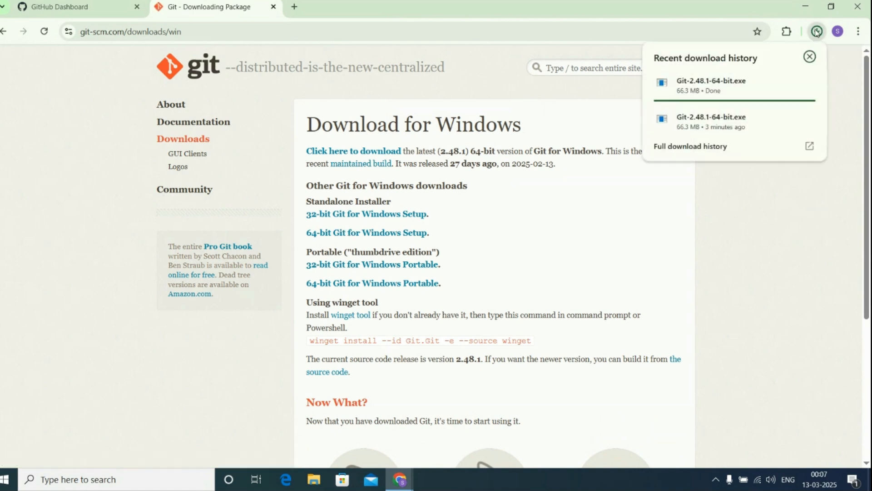
{"action": "mouse_move", "coordinate": [707, 87]}
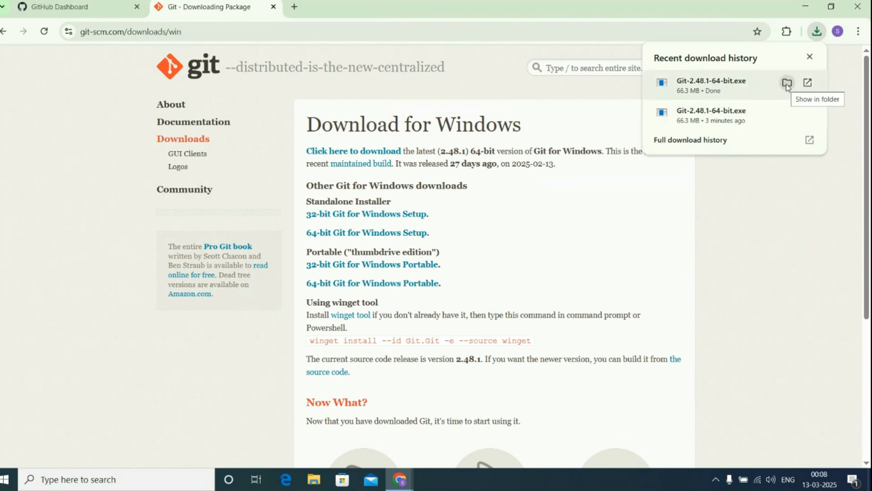
{"action": "left_click", "coordinate": [787, 84]}
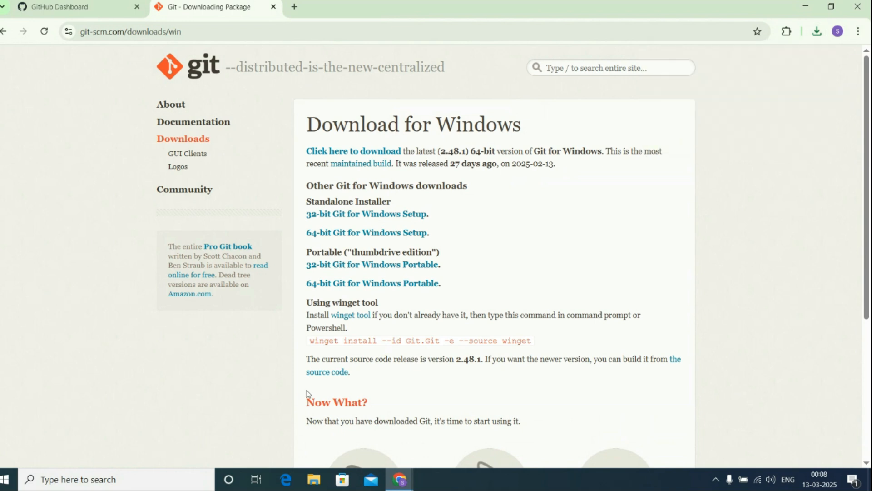
{"action": "left_click", "coordinate": [313, 481]}
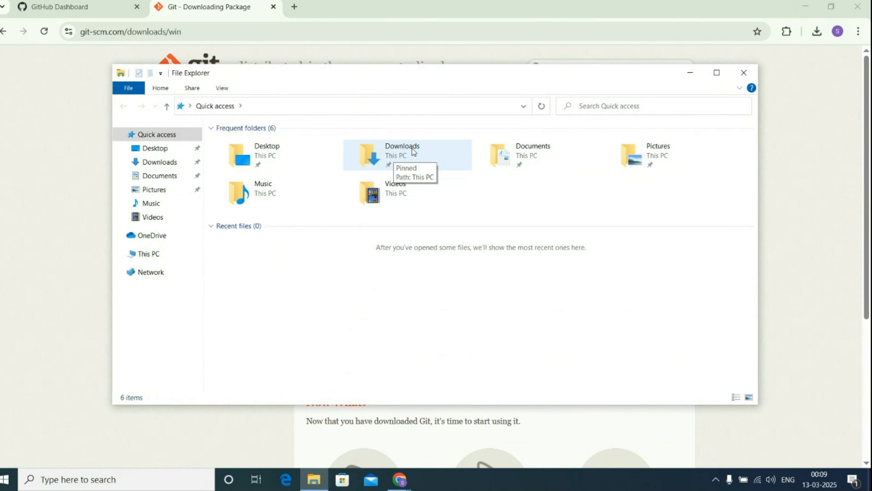
{"action": "double_click", "coordinate": [413, 151]}
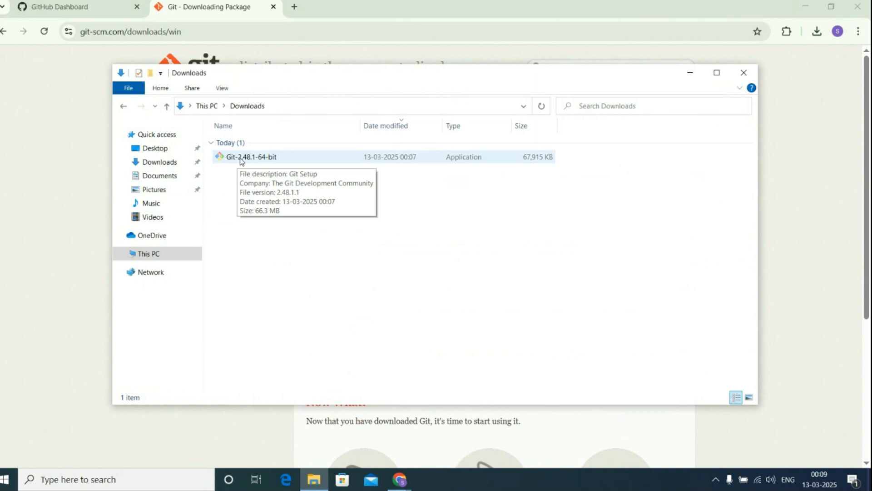
{"action": "double_click", "coordinate": [241, 157]}
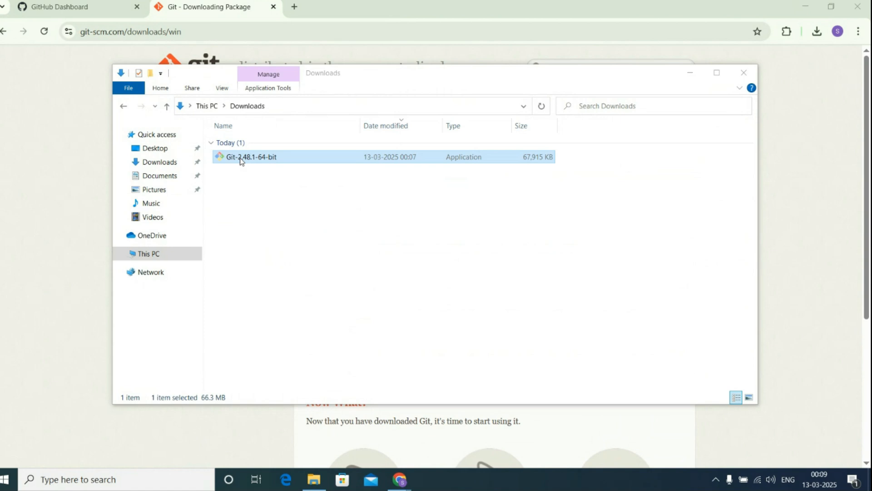
{"action": "double_click", "coordinate": [239, 157]}
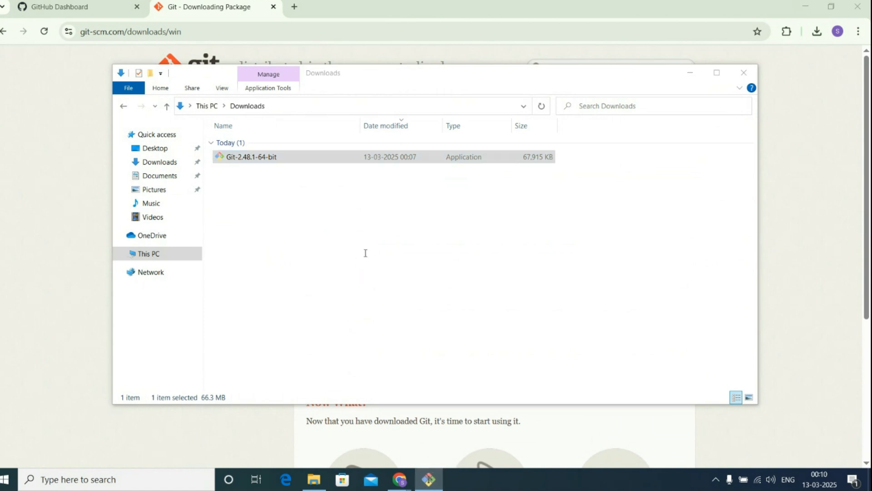
- Accept the license information and keep the default install folder C:\Program Files\Git
{"action": "left_click_drag", "start_coordinate": [537, 207], "coordinate": [536, 295]}
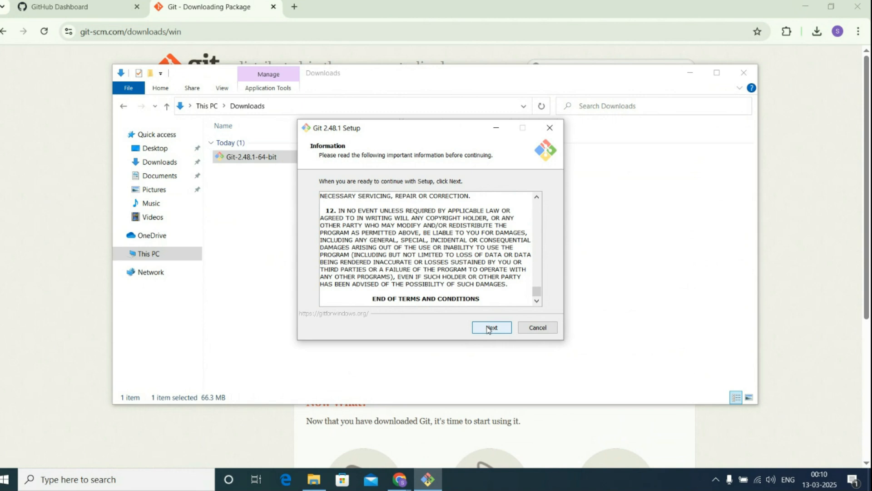
{"action": "left_click", "coordinate": [489, 328]}
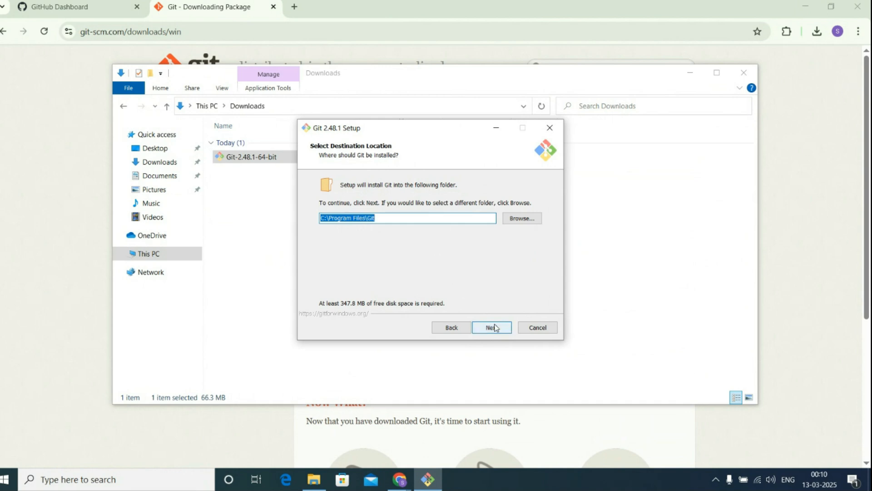
{"action": "left_click", "coordinate": [493, 327]}
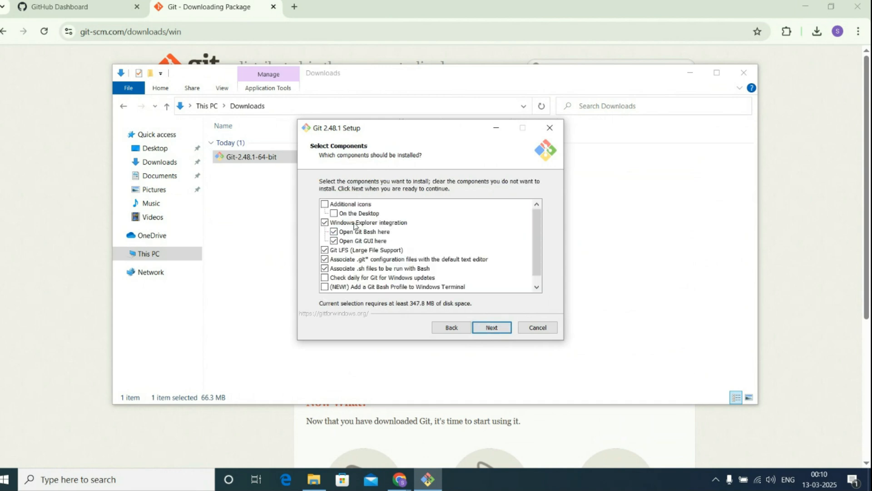
- Review the component list, keeping the default components and the Start Menu folder Git
{"action": "scroll", "coordinate": [356, 228], "scroll_direction": "down", "scroll_amount": 1}
{"action": "scroll", "coordinate": [457, 241], "scroll_direction": "up", "scroll_amount": 1}
{"action": "scroll", "coordinate": [383, 284], "scroll_direction": "down", "scroll_amount": 1}
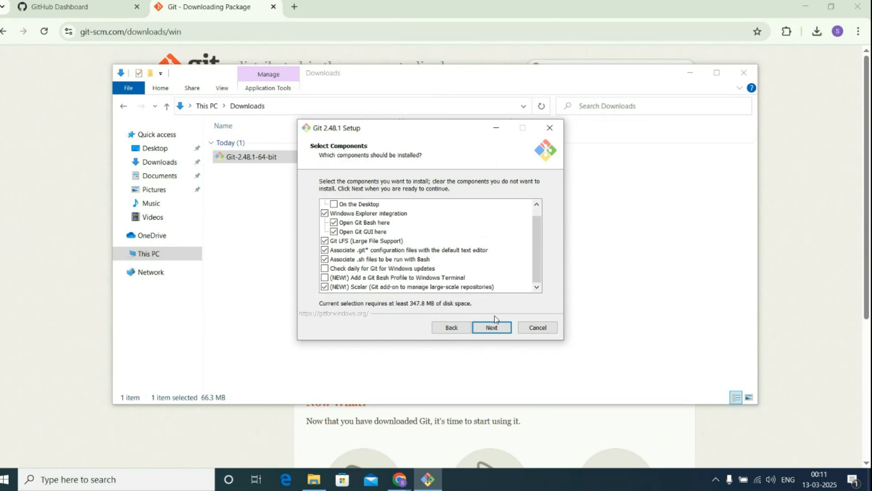
{"action": "left_click", "coordinate": [493, 328]}
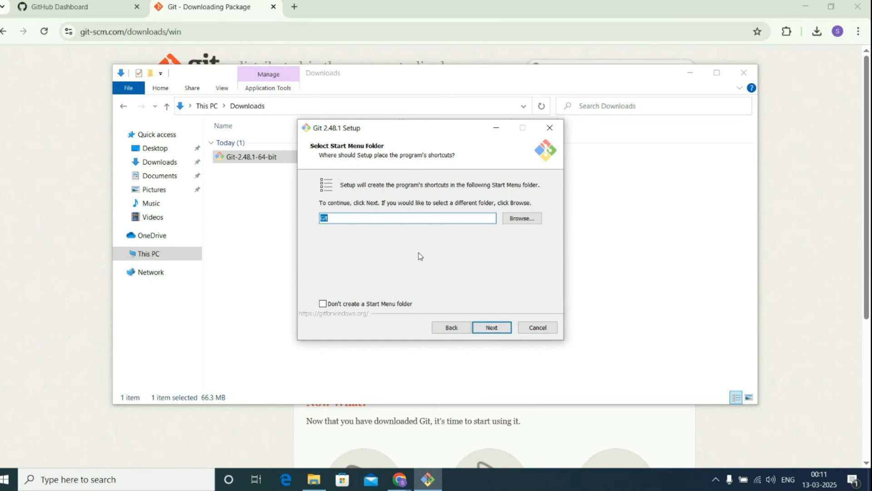
{"action": "left_click", "coordinate": [491, 327]}
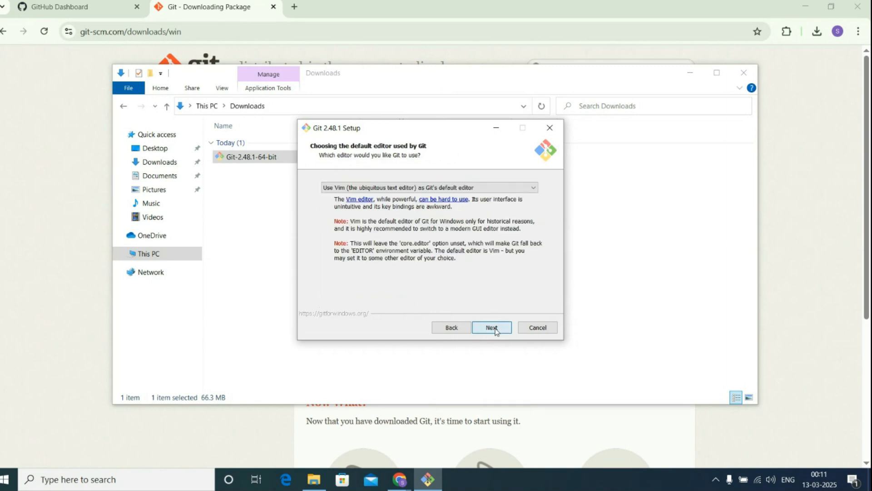
- Keep Vim as Git's default editor and let Git decide the initial branch name
{"action": "left_click", "coordinate": [377, 188]}
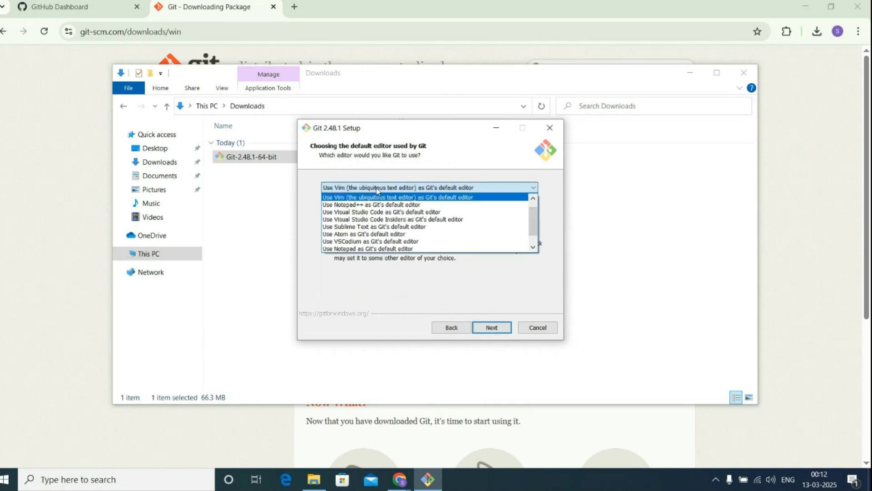
{"action": "left_click", "coordinate": [349, 190]}
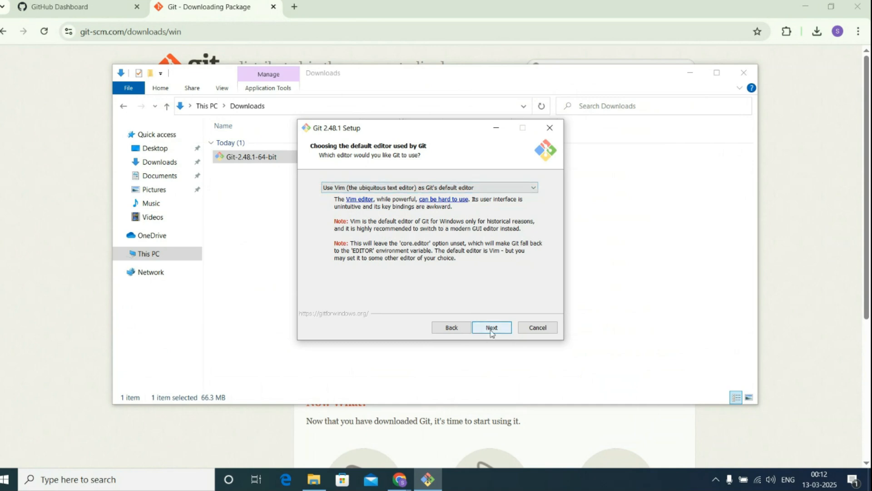
{"action": "left_click", "coordinate": [492, 328]}
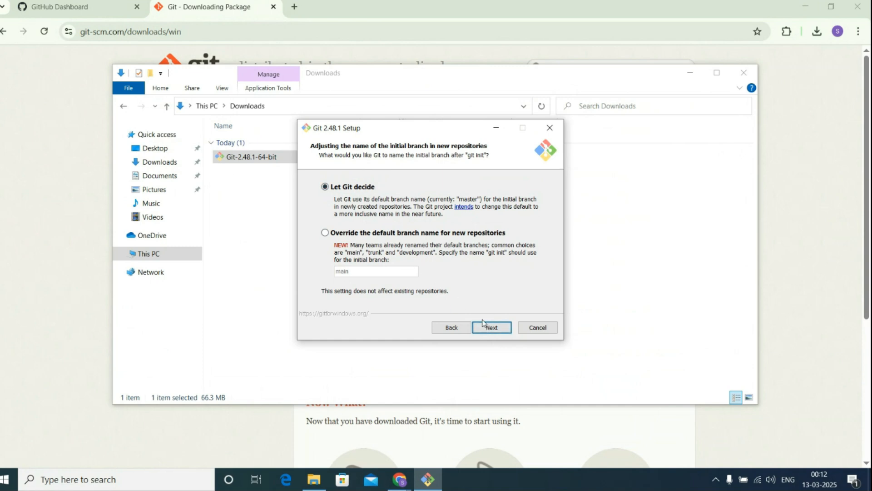
{"action": "left_click", "coordinate": [484, 323]}
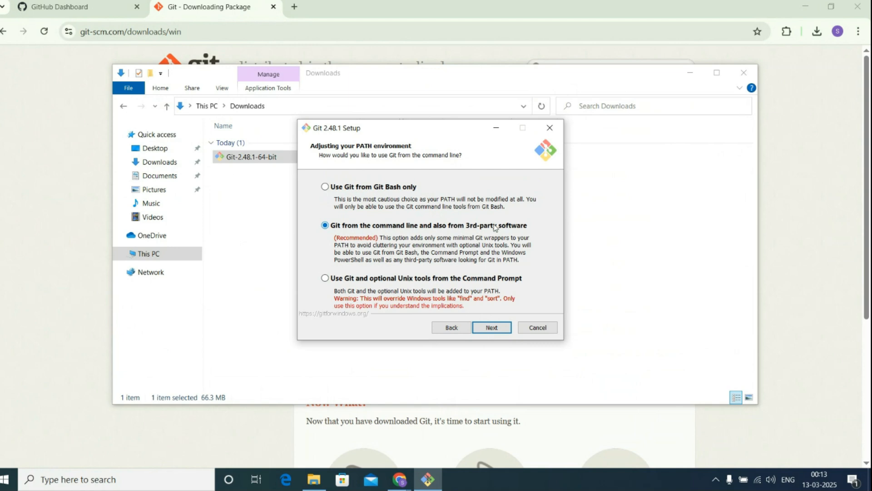
- Accept the recommended PATH option, bundled OpenSSH, and the native Windows Secure Channel library
{"action": "left_click", "coordinate": [502, 330]}
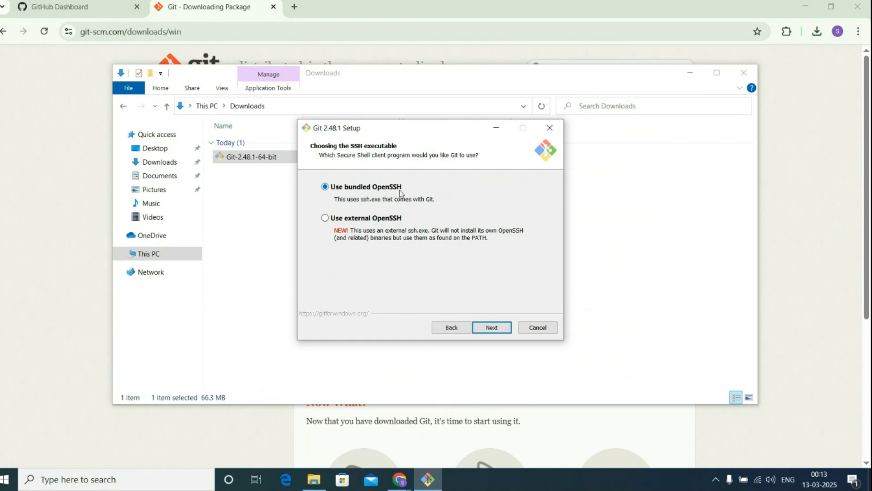
{"action": "left_click", "coordinate": [489, 327]}
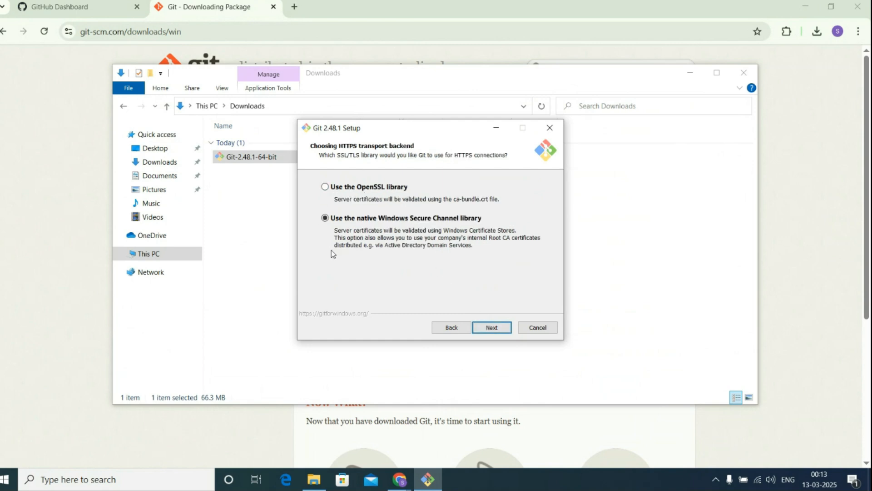
{"action": "left_click", "coordinate": [490, 327]}
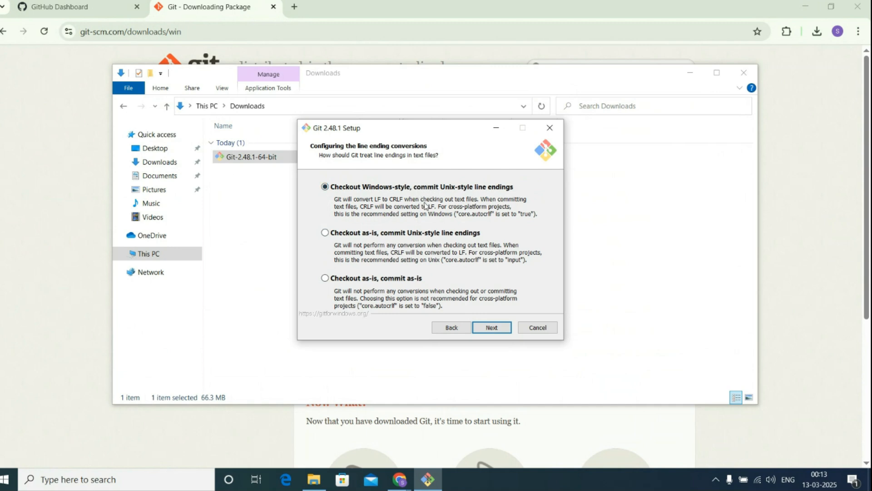
- Accept the default line-ending conversion, MinTTY terminal, git pull behaviour and Git Credential Manager options
{"action": "left_click", "coordinate": [498, 328]}
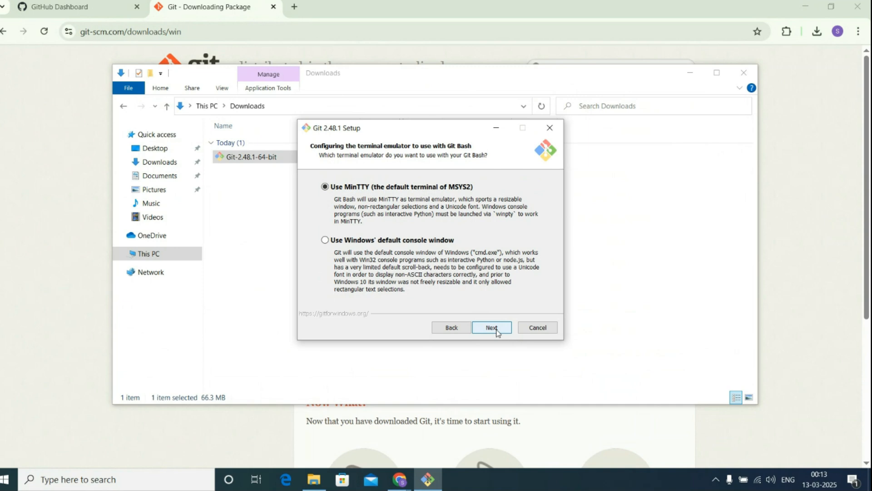
{"action": "left_click", "coordinate": [497, 333]}
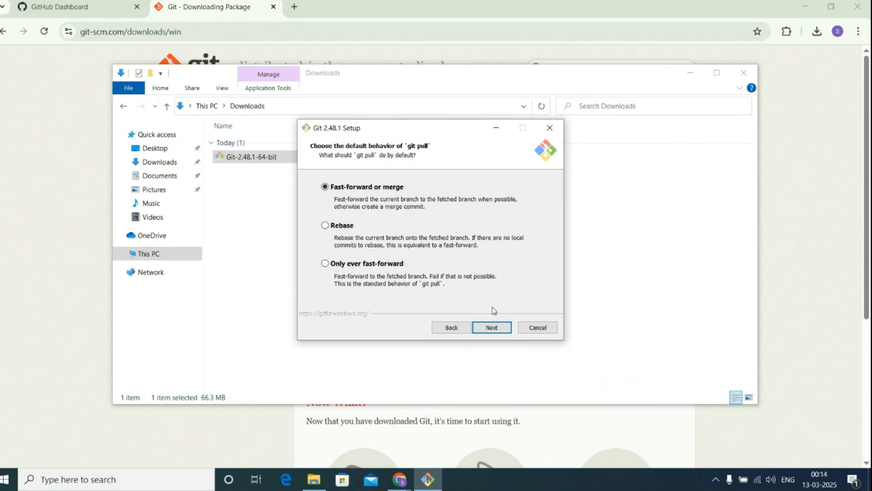
{"action": "left_click", "coordinate": [491, 328]}
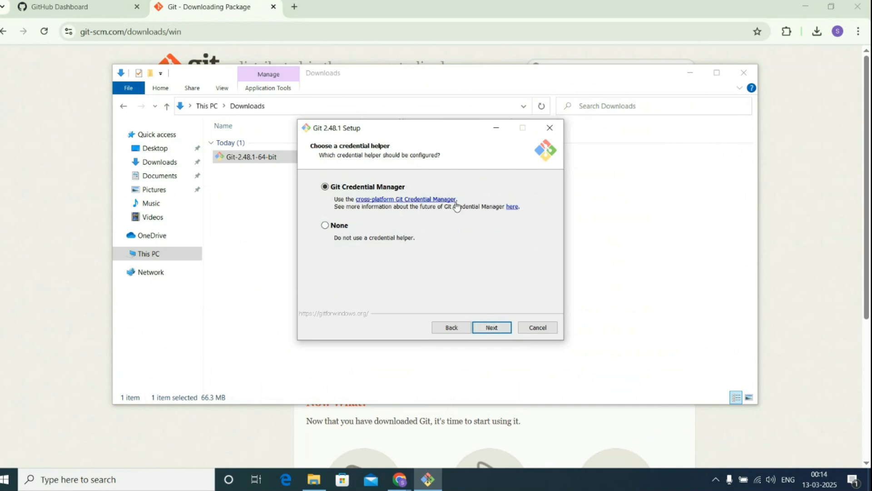
{"action": "left_click", "coordinate": [491, 328]}
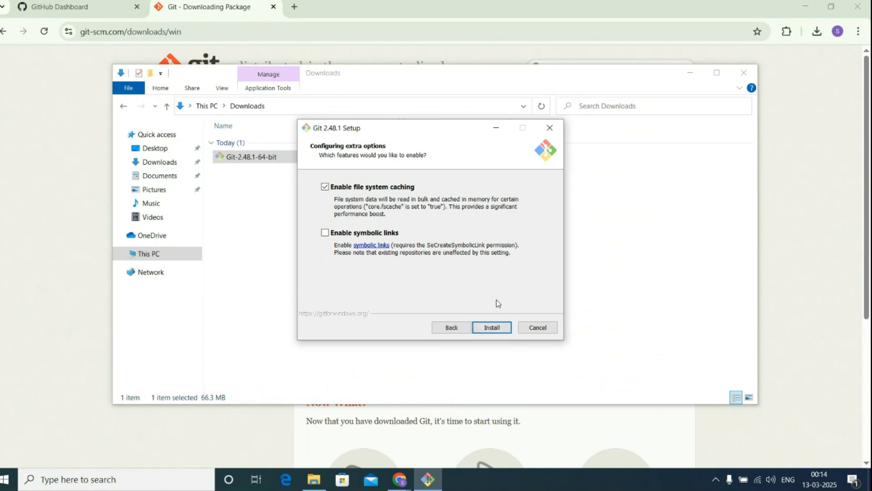
- Install Git with file system caching enabled, finish without viewing release notes, and close the Downloads window
{"action": "left_click", "coordinate": [489, 328]}
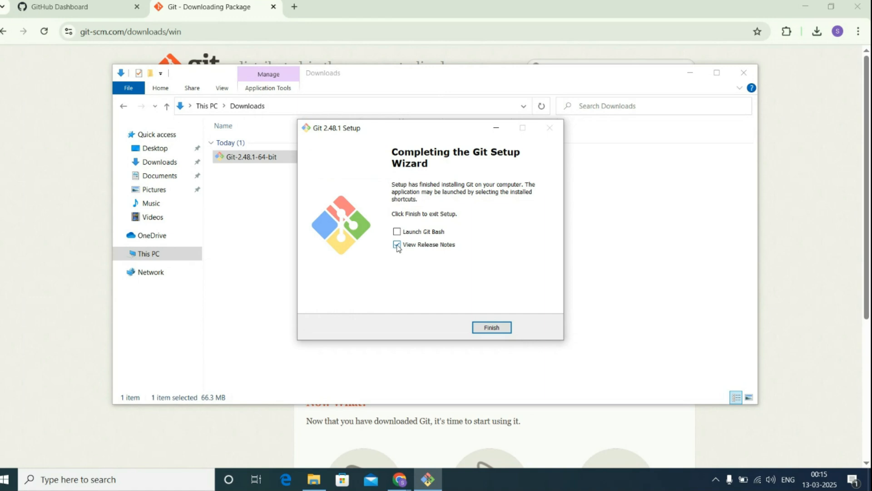
{"action": "left_click", "coordinate": [397, 245]}
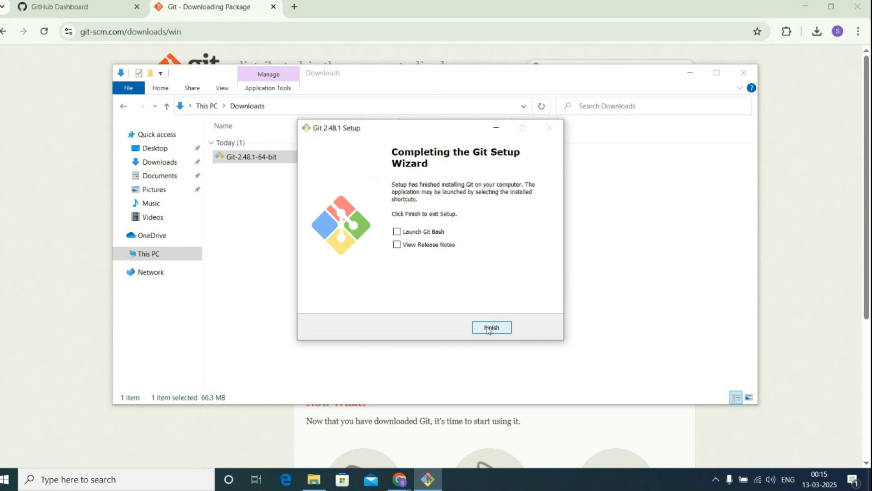
{"action": "left_click", "coordinate": [488, 329]}
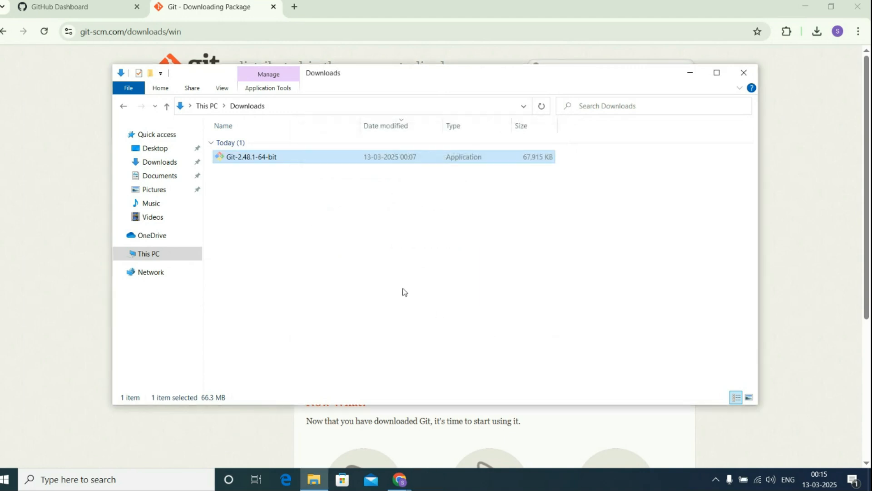
{"action": "left_click", "coordinate": [744, 73]}
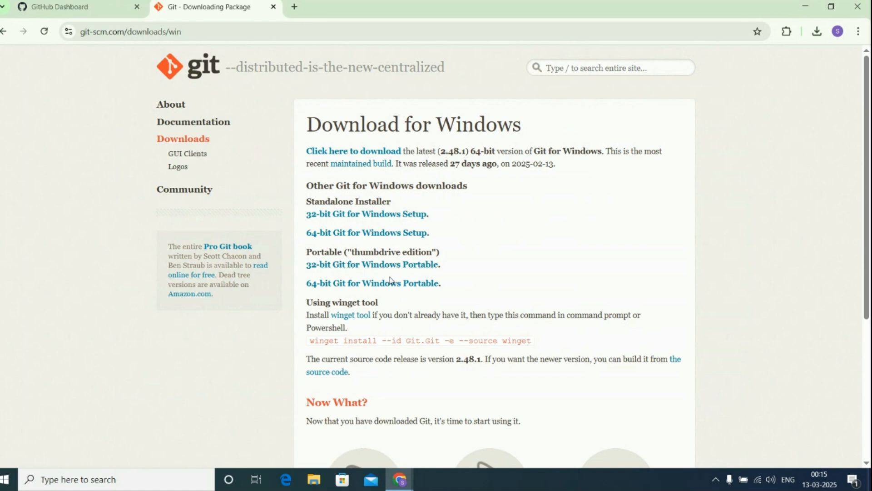
- Search the Start menu for git and open the Git Bash app
{"action": "left_click", "coordinate": [6, 479]}
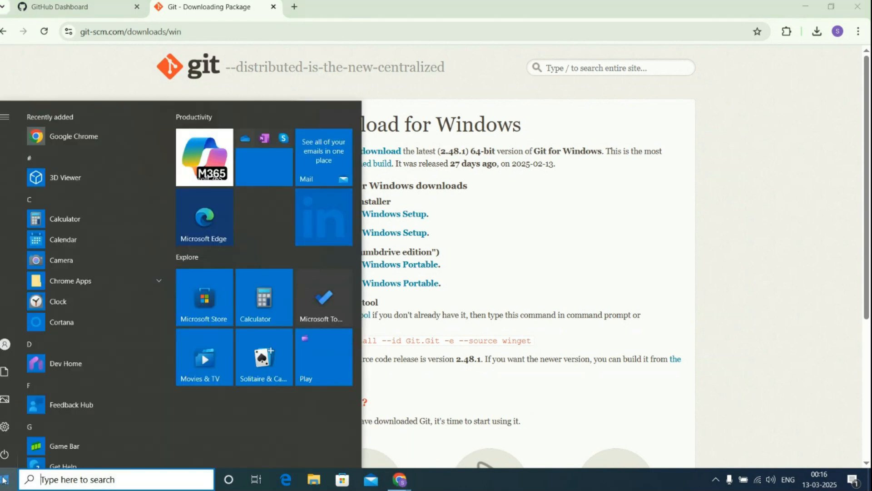
{"action": "type", "text": "gi"}
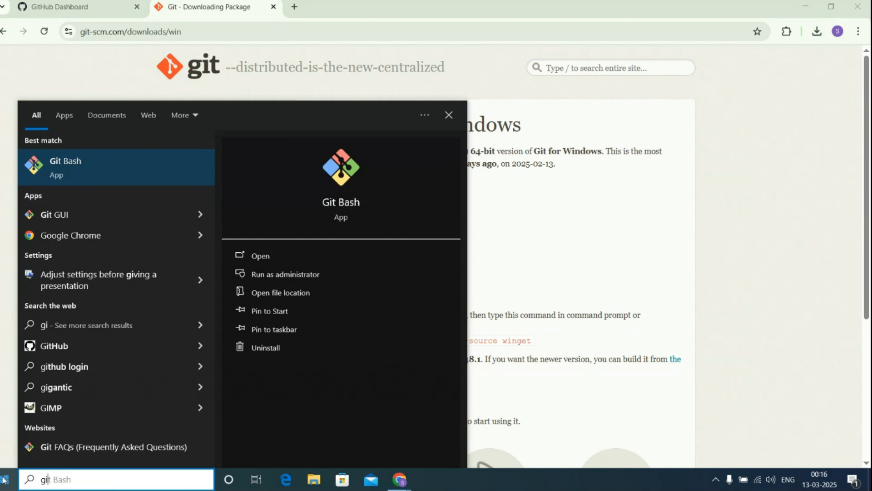
{"action": "type", "text": "t"}
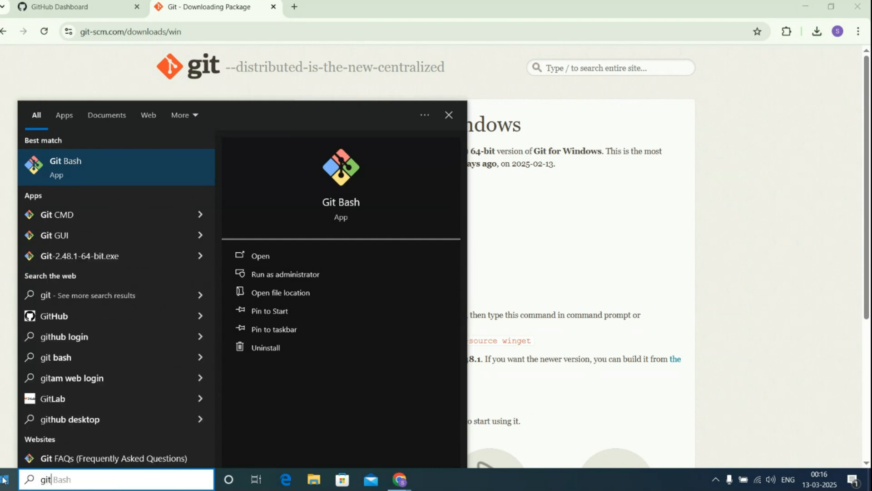
{"action": "left_click", "coordinate": [69, 163]}
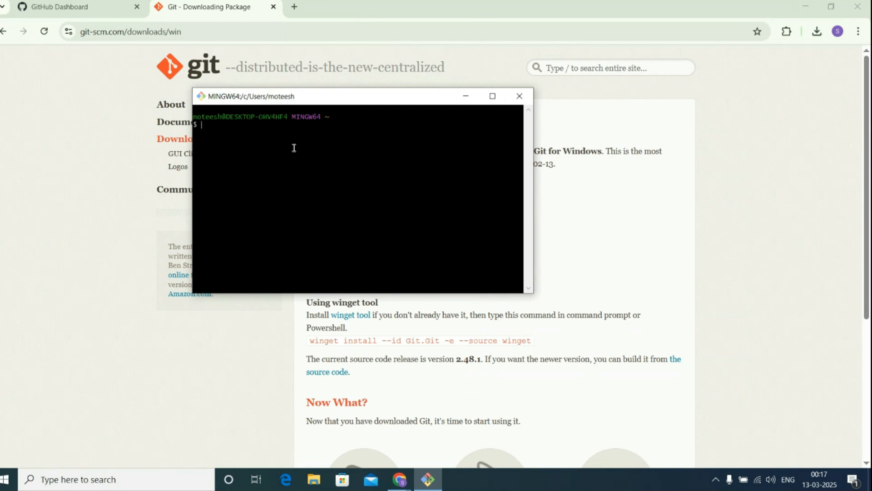
- Bring the Git Bash terminal window back to the front and maximize it
{"action": "left_click_drag", "start_coordinate": [289, 117], "coordinate": [318, 116]}
{"action": "mouse_move", "coordinate": [400, 479]}
{"action": "left_click", "coordinate": [414, 453]}
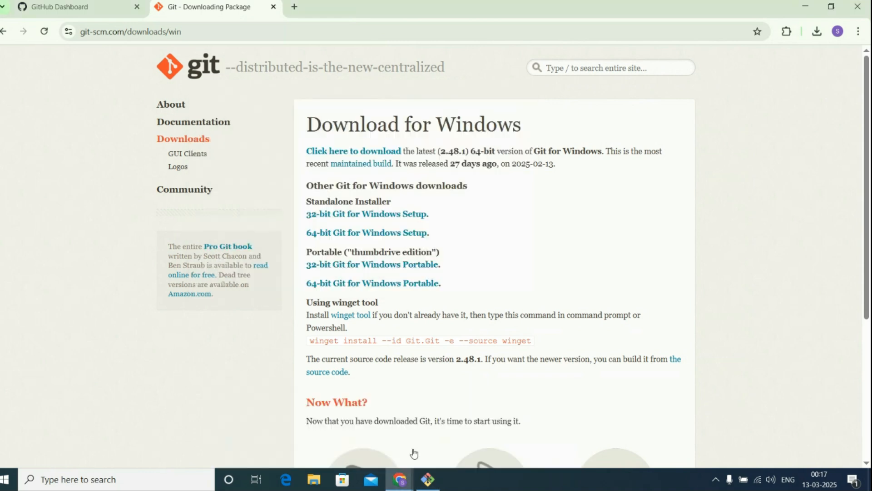
{"action": "left_click", "coordinate": [428, 479]}
{"action": "left_click", "coordinate": [329, 214]}
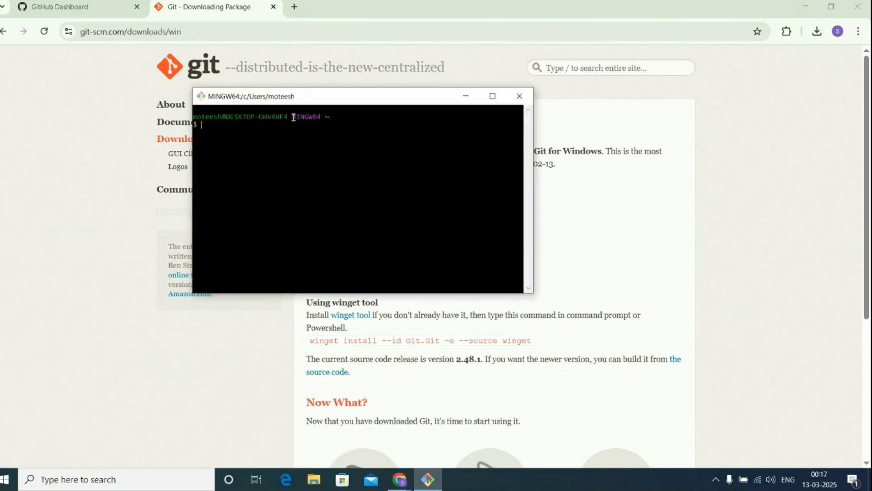
{"action": "left_click_drag", "start_coordinate": [293, 116], "coordinate": [319, 117]}
{"action": "left_click", "coordinate": [291, 133]}
{"action": "left_click", "coordinate": [316, 150]}
{"action": "left_click_drag", "start_coordinate": [289, 117], "coordinate": [321, 117]}
{"action": "left_click", "coordinate": [493, 96]}
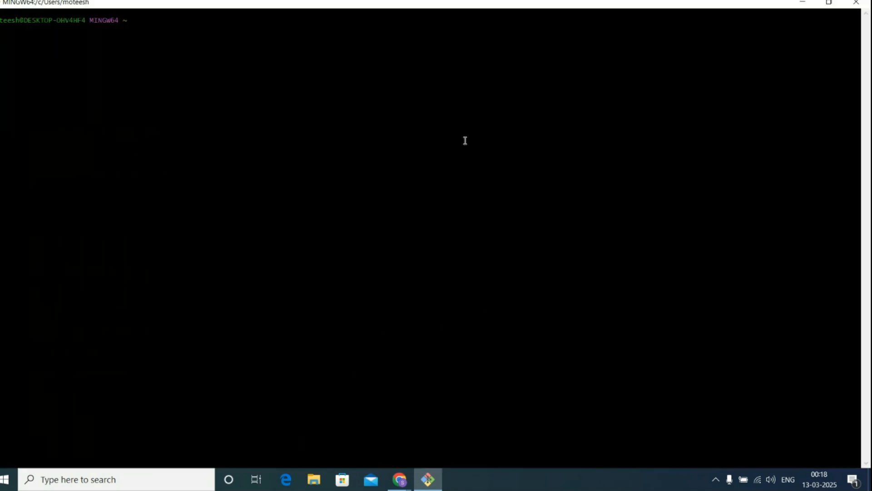
- Run ls to list the home folder's contents and clear the terminal screen
{"action": "type", "text": "ls"}
{"action": "key", "text": "Return"}
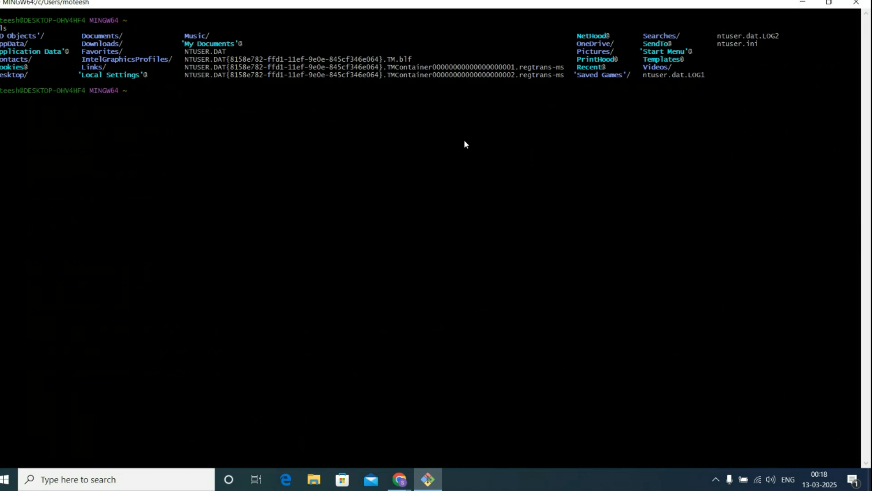
{"action": "key", "text": "ctrl+l"}
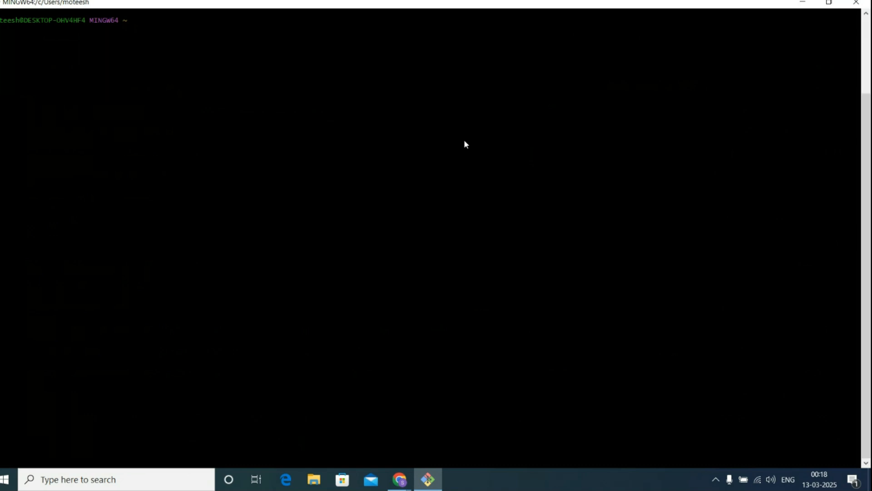
- Run git with no arguments to display its usage help and clear the screen
{"action": "type", "text": "git"}
{"action": "key", "text": "Return"}
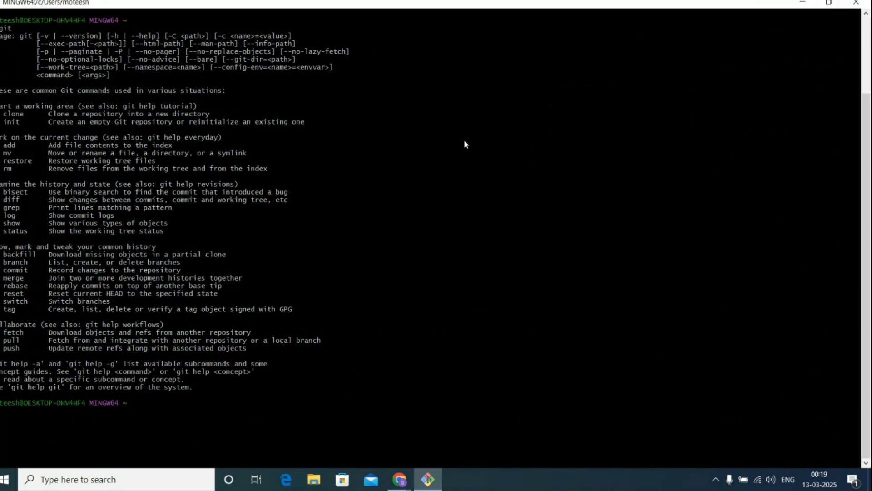
{"action": "key", "text": "ctrl+l"}
- Run git --version to check the installed Git version and highlight the output line
{"action": "type", "text": "git --version"}
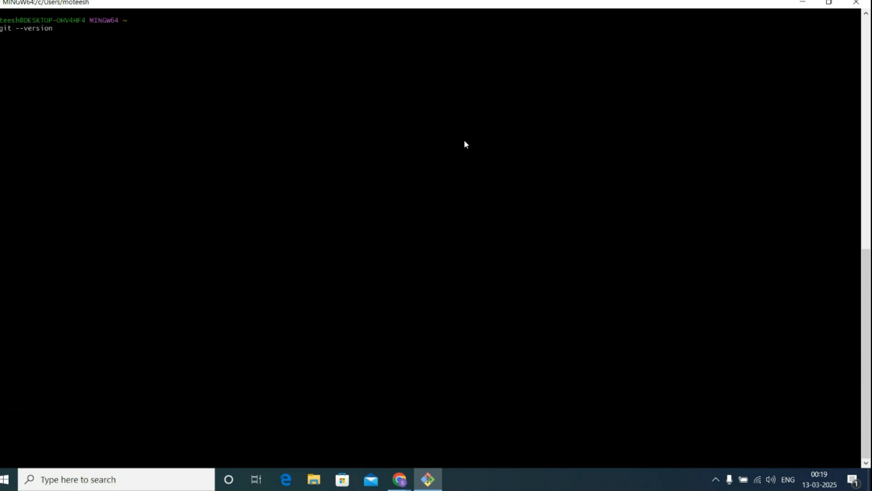
{"action": "key", "text": "Return"}
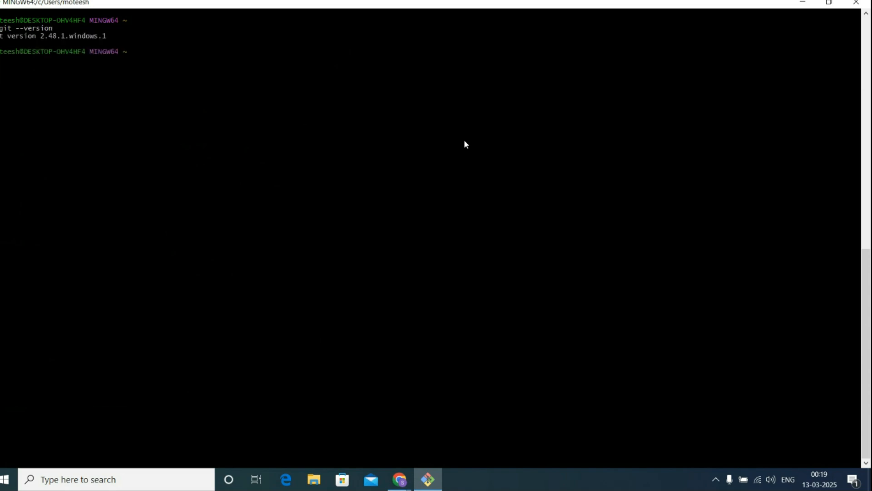
{"action": "triple_click", "coordinate": [68, 36]}
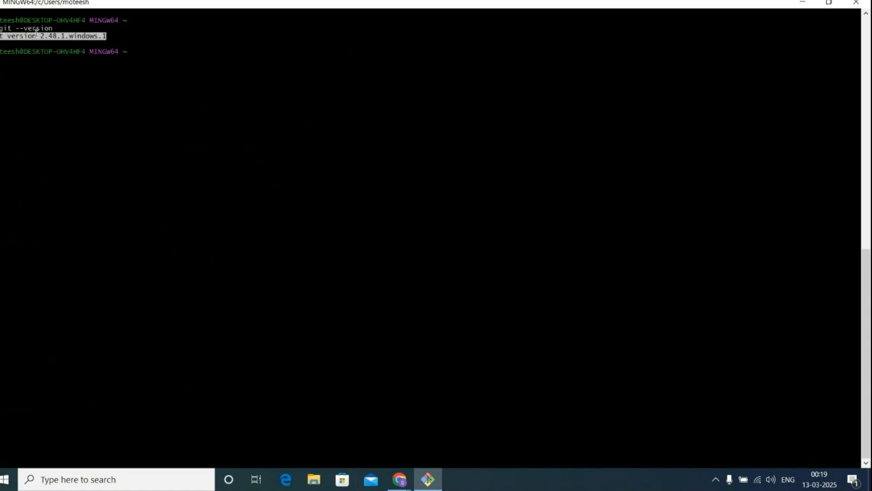
{"action": "left_click", "coordinate": [67, 66]}
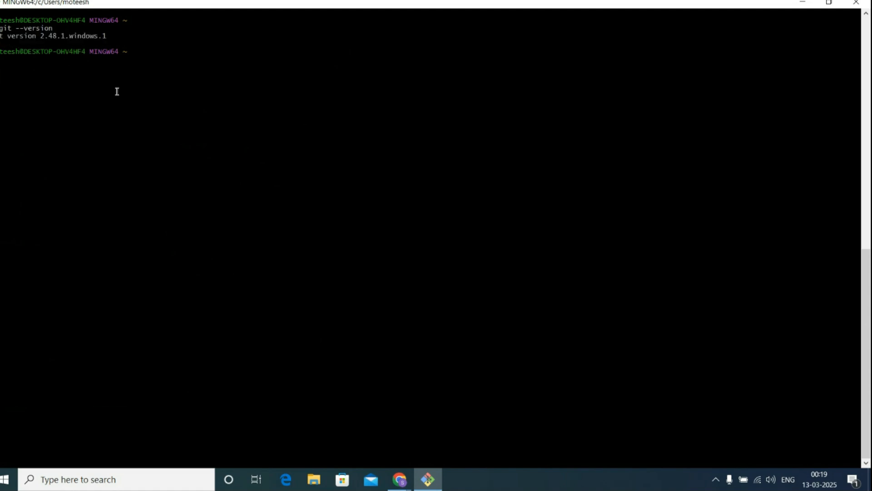